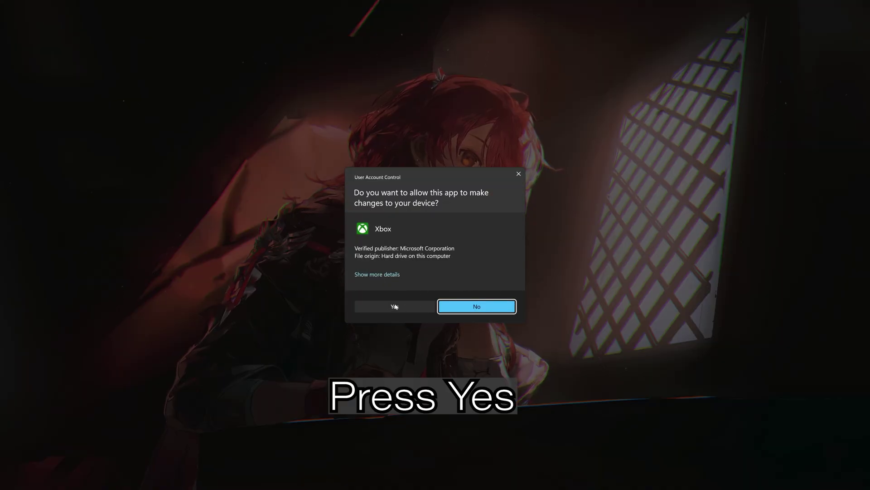
Allow Xbox to make changes to the device and close the Gaming Services Repair Tool once the repair completes.
{"action": "left_click", "coordinate": [395, 306]}
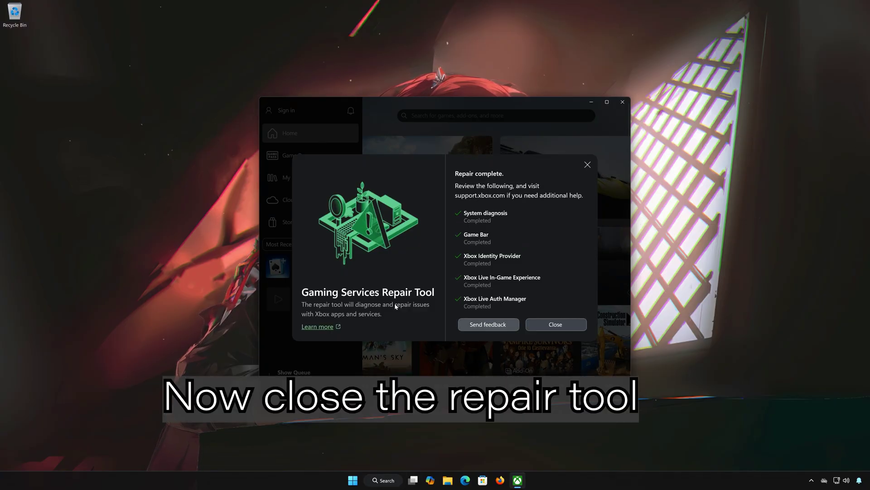
{"action": "left_click", "coordinate": [539, 324]}
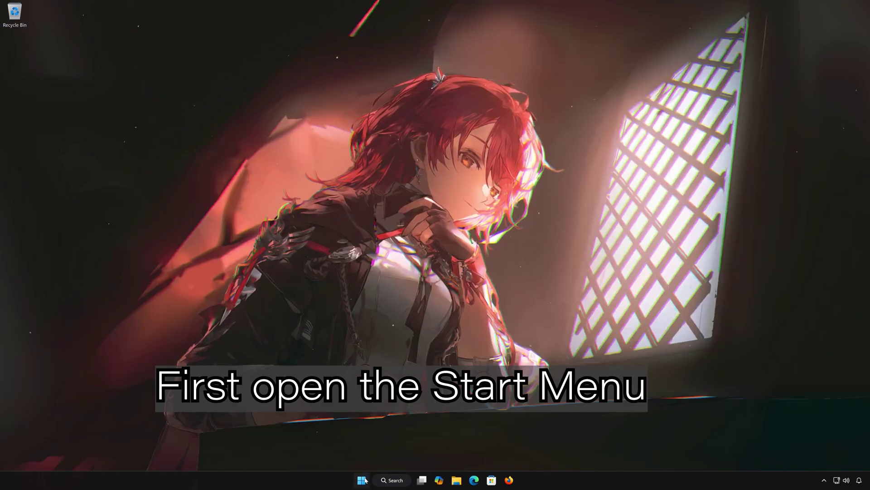
Find Command Prompt by searching for cmd, run it as administrator and allow it to make changes.
{"action": "left_click", "coordinate": [362, 479]}
{"action": "type", "text": "cmd"}
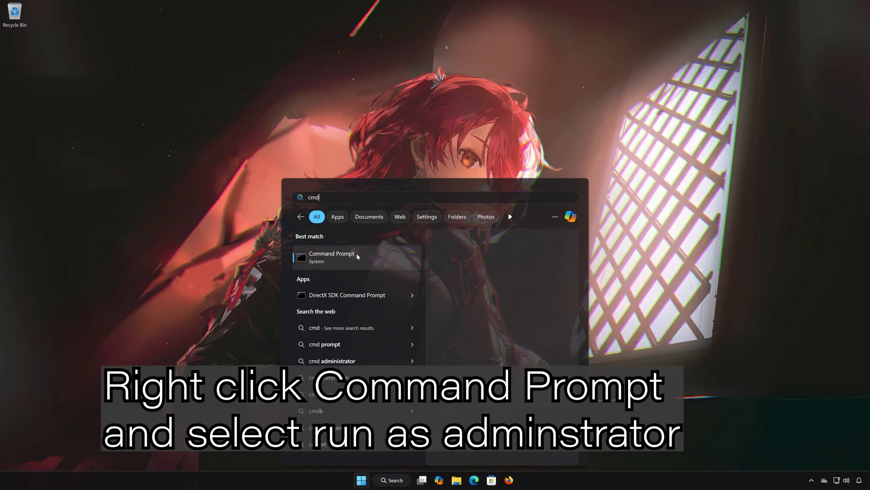
{"action": "right_click", "coordinate": [357, 257]}
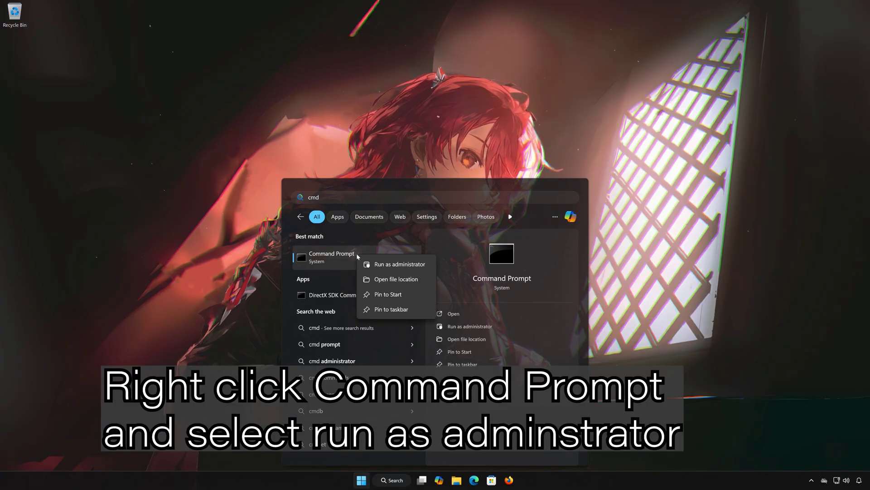
{"action": "left_click", "coordinate": [399, 266]}
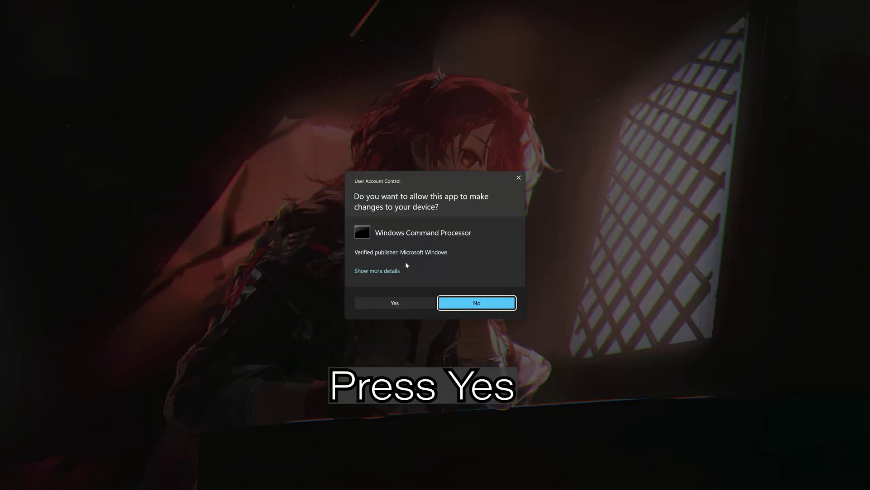
{"action": "left_click", "coordinate": [395, 303]}
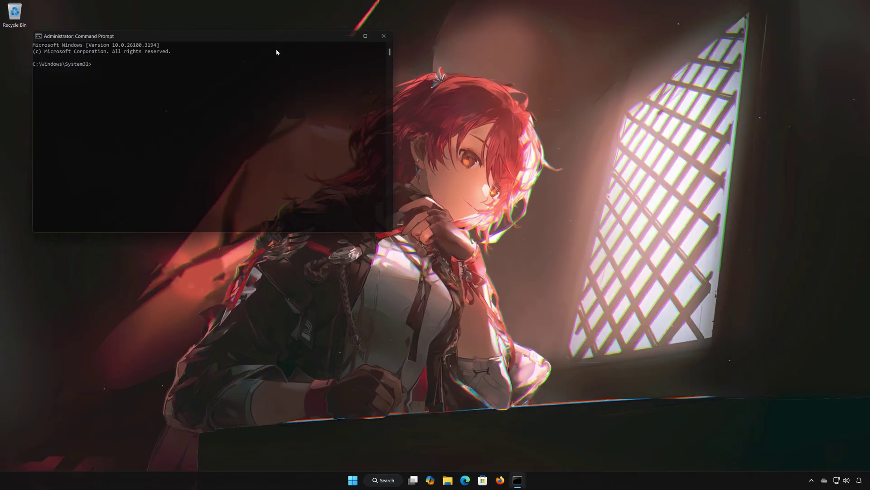
Run a system file check with the command sfc /scannow, and exit the Command Prompt when the scan ends.
{"action": "left_click_drag", "start_coordinate": [279, 38], "coordinate": [514, 136]}
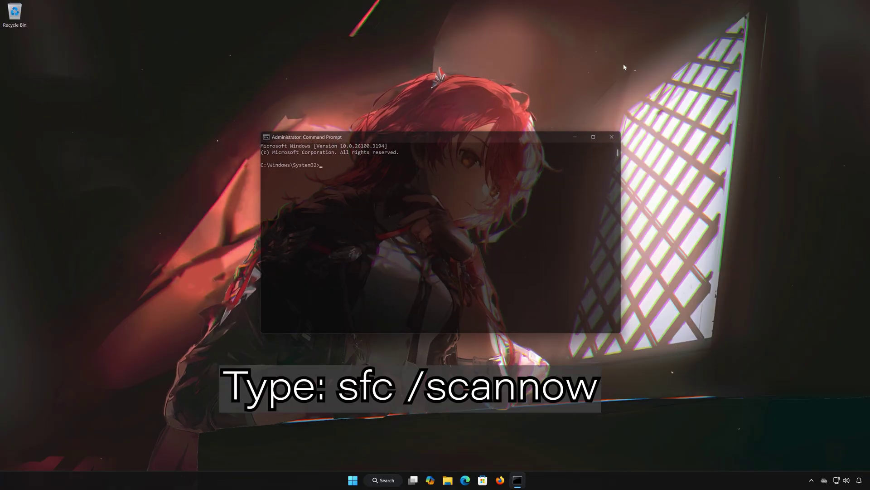
{"action": "type", "text": "sfc"}
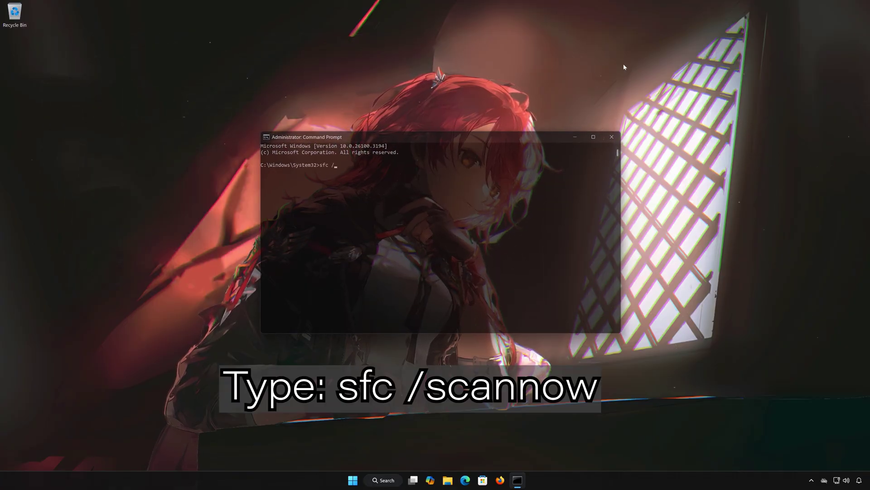
{"action": "type", "text": " /scannow"}
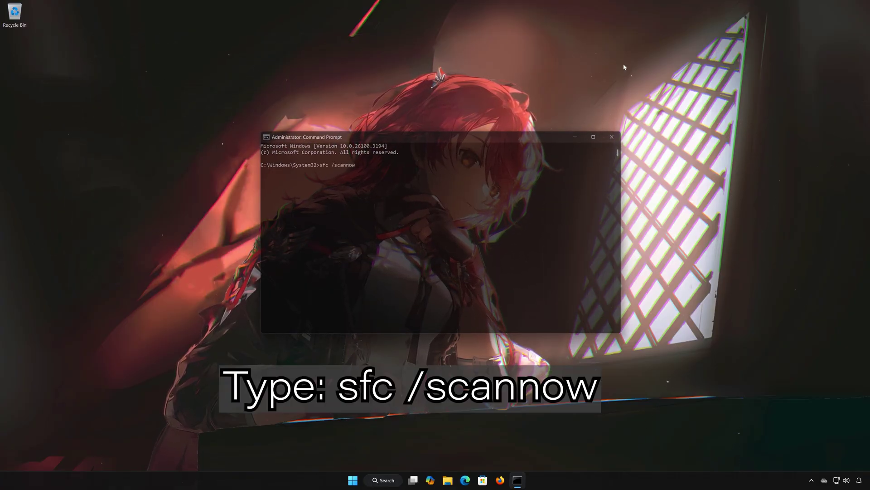
{"action": "key", "text": "Return"}
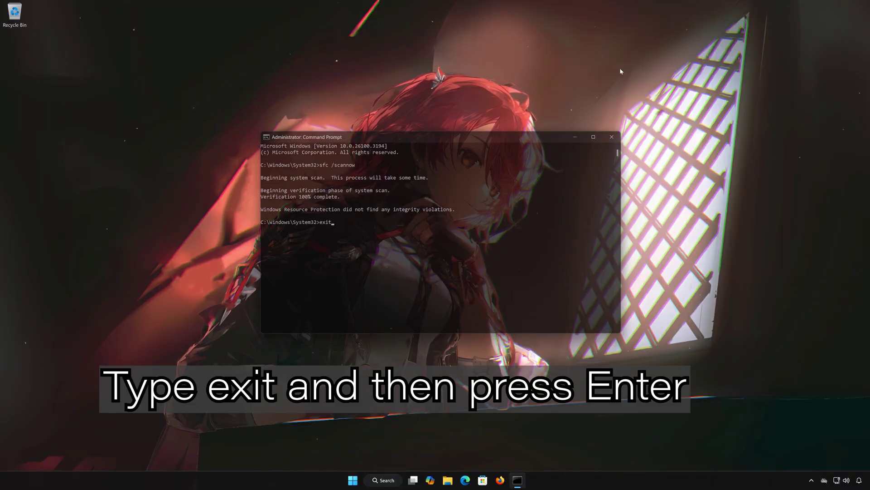
{"action": "key", "text": "Return"}
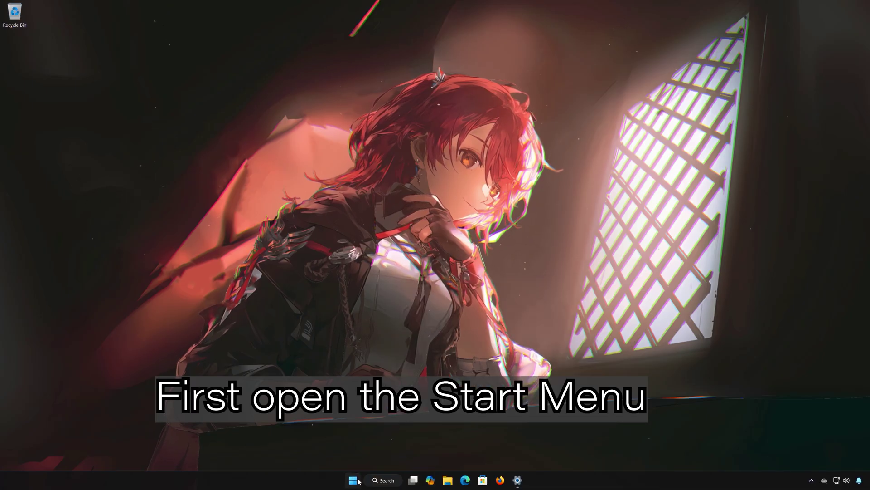
Open the list of installed apps in Windows Settings.
{"action": "left_click", "coordinate": [355, 481]}
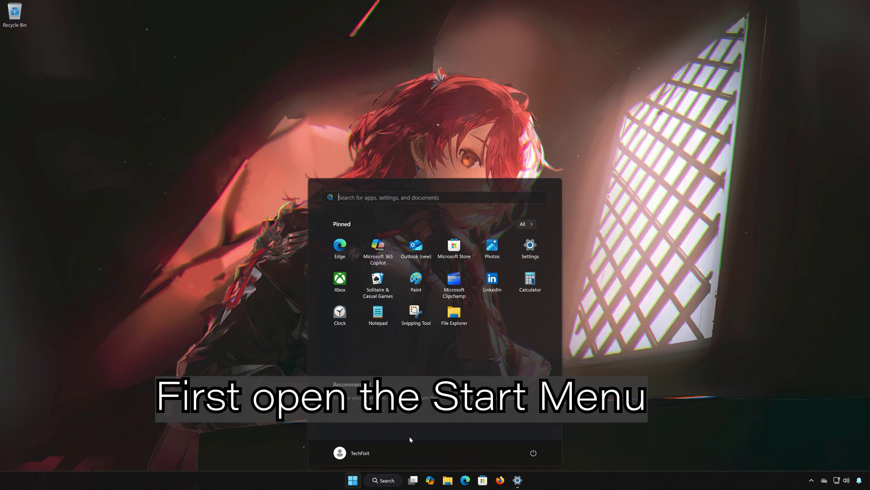
{"action": "left_click", "coordinate": [531, 247]}
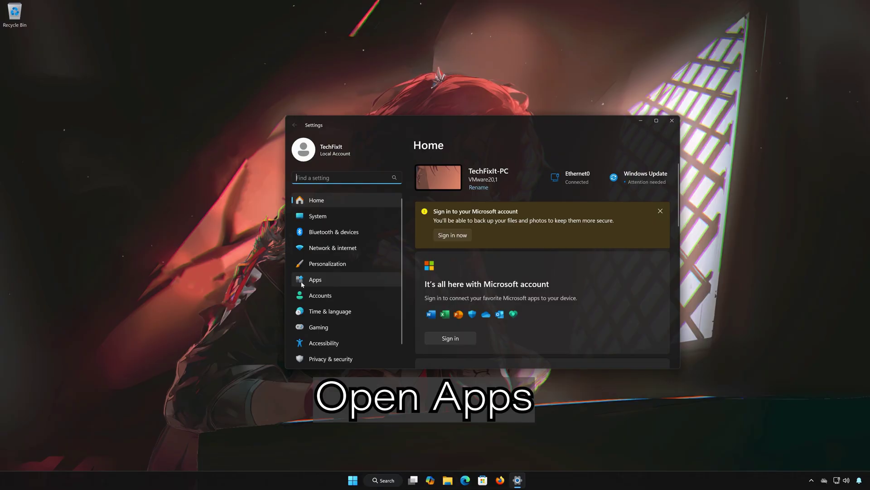
{"action": "left_click", "coordinate": [330, 278]}
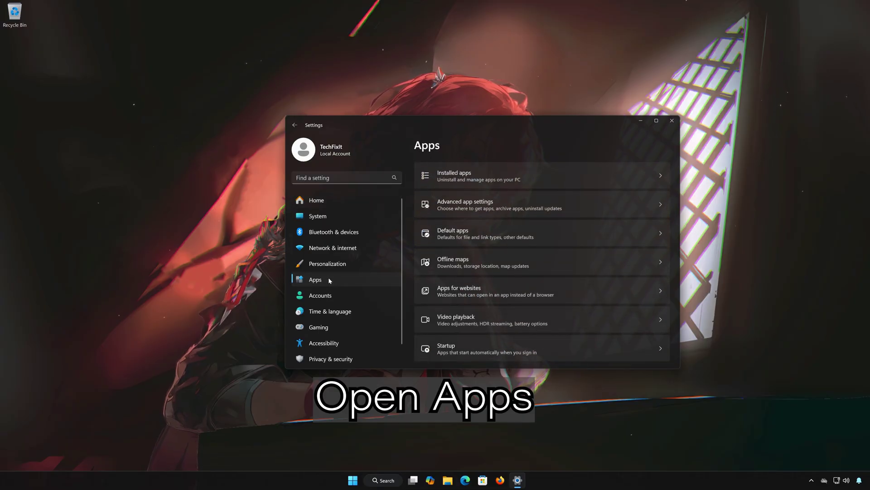
{"action": "left_click", "coordinate": [493, 175]}
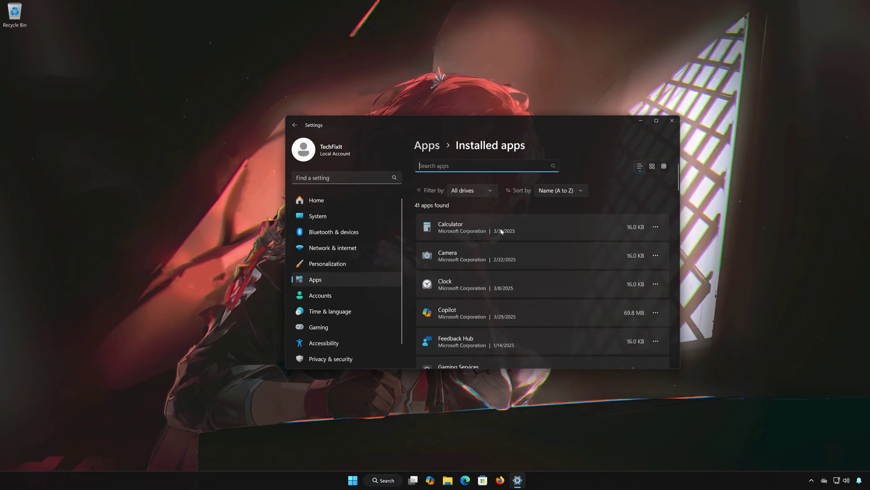
Locate the Xbox app among the installed apps and open its advanced options.
{"action": "scroll", "coordinate": [501, 232], "scroll_direction": "down", "scroll_amount": 5}
{"action": "scroll", "coordinate": [500, 229], "scroll_direction": "down", "scroll_amount": 15}
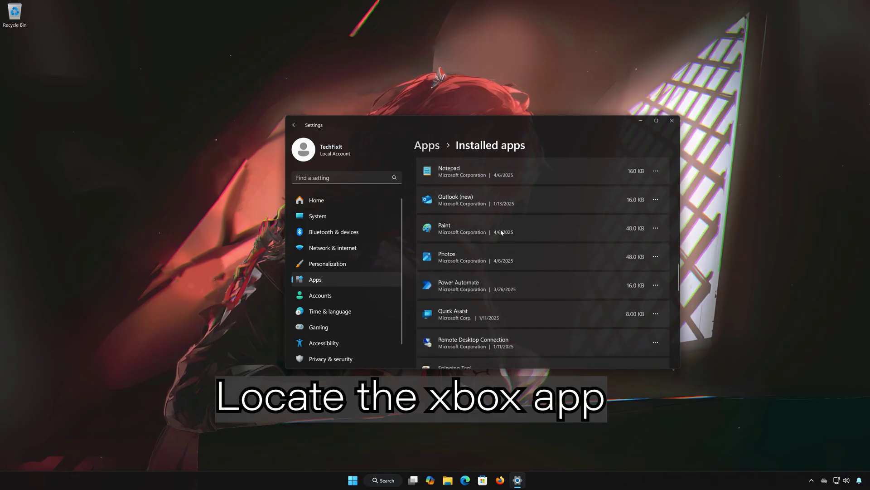
{"action": "scroll", "coordinate": [501, 229], "scroll_direction": "down", "scroll_amount": 3}
{"action": "scroll", "coordinate": [501, 233], "scroll_direction": "up", "scroll_amount": 2}
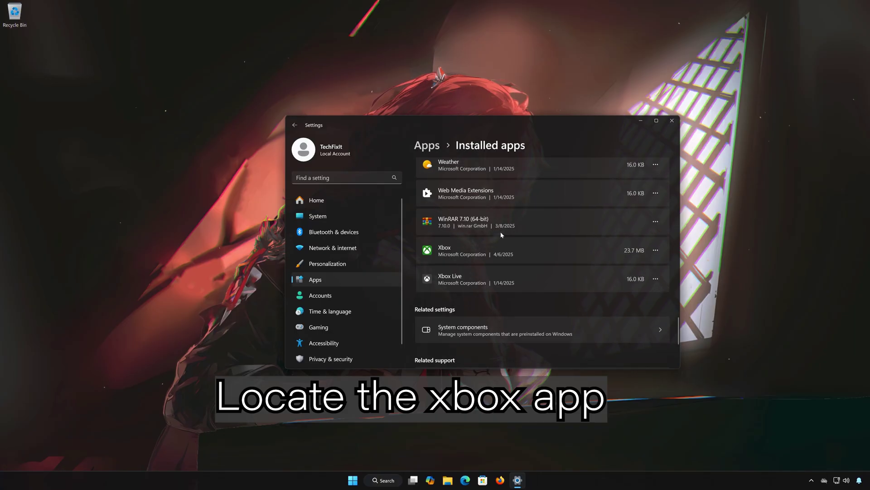
{"action": "left_click", "coordinate": [655, 250]}
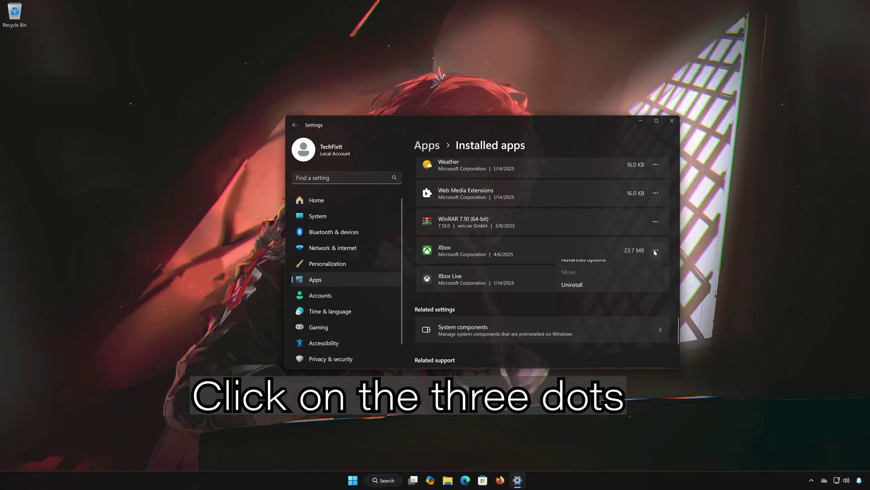
{"action": "left_click", "coordinate": [589, 268]}
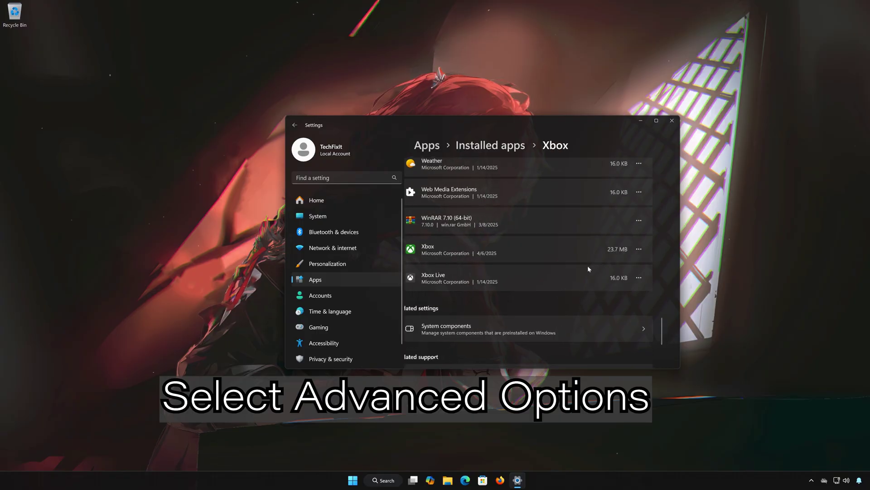
Terminate the Xbox app with its related processes and repair it.
{"action": "scroll", "coordinate": [588, 268], "scroll_direction": "down", "scroll_amount": 6}
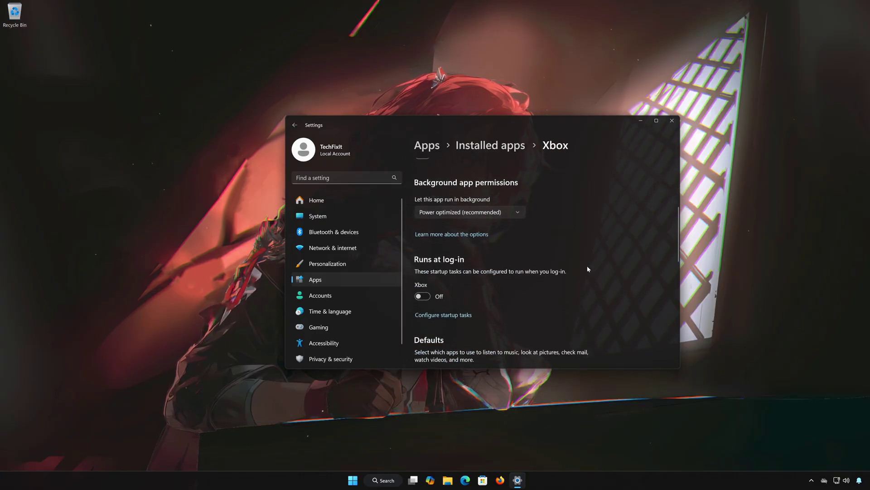
{"action": "scroll", "coordinate": [588, 269], "scroll_direction": "down", "scroll_amount": 3}
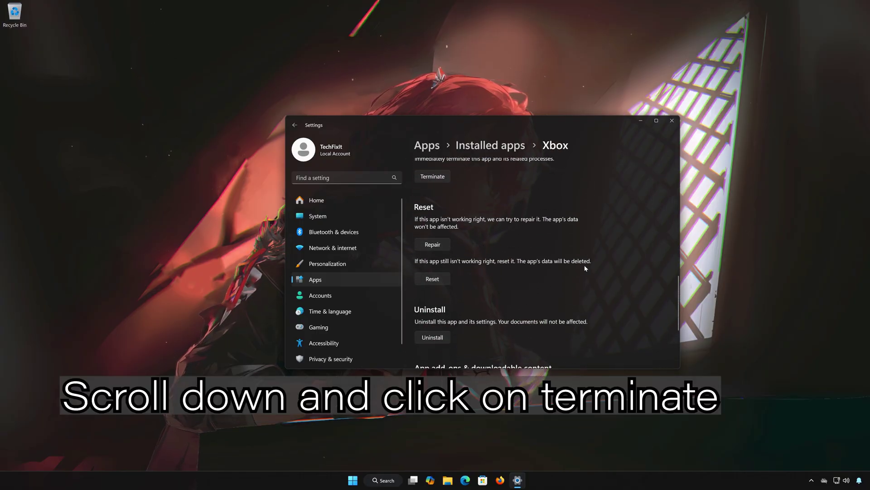
{"action": "scroll", "coordinate": [412, 209], "scroll_direction": "up", "scroll_amount": 2}
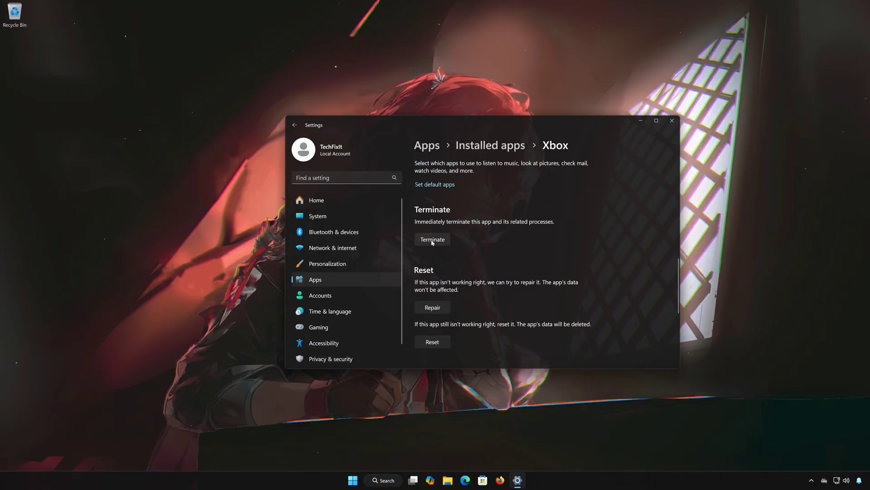
{"action": "scroll", "coordinate": [432, 243], "scroll_direction": "down", "scroll_amount": 1}
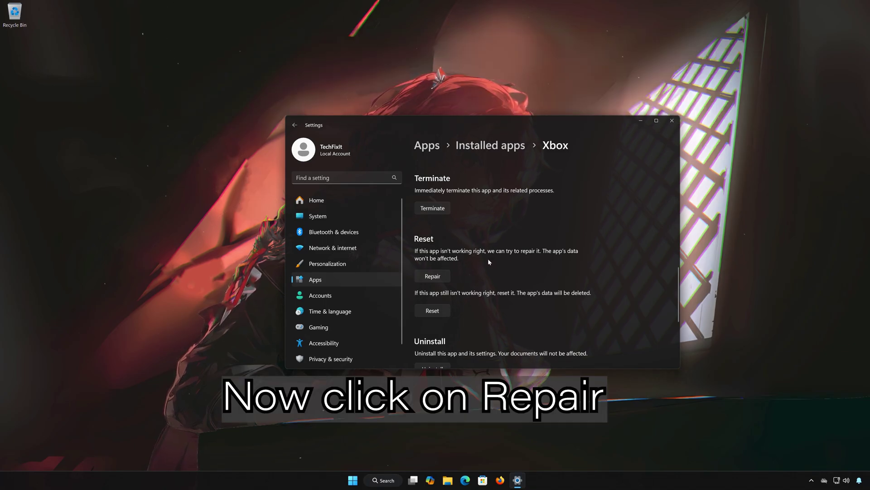
{"action": "left_click", "coordinate": [432, 276]}
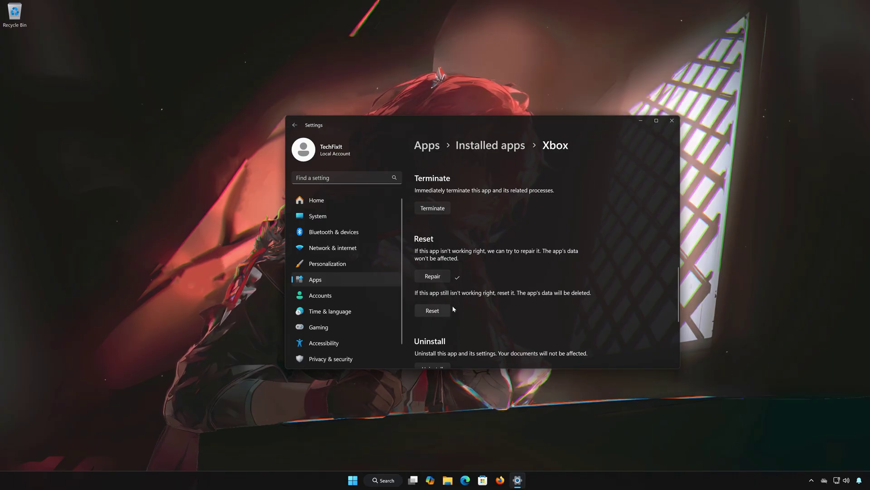
Reset the Xbox app and confirm deleting its data.
{"action": "left_click", "coordinate": [433, 311]}
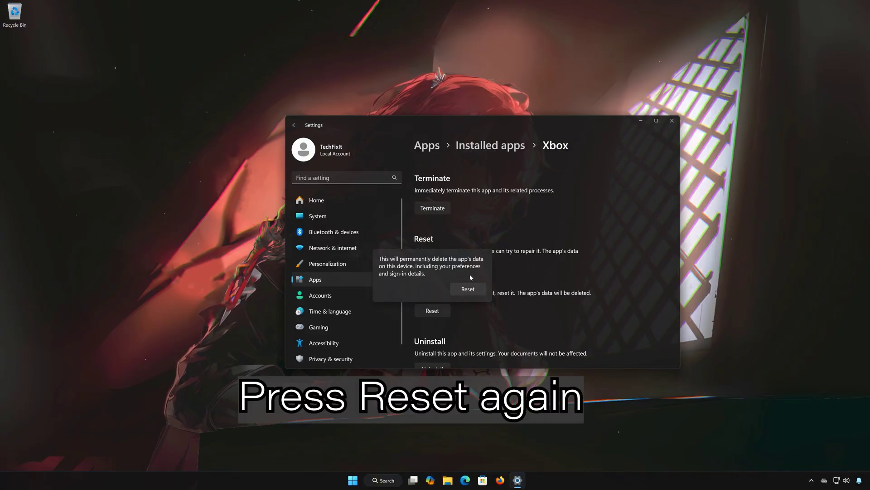
{"action": "left_click", "coordinate": [468, 289]}
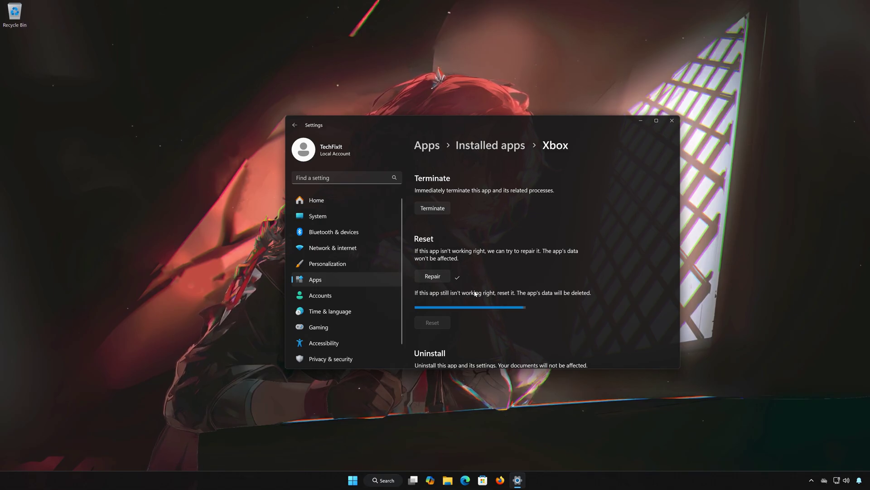
Uninstall the Xbox app with its related info and close Settings.
{"action": "scroll", "coordinate": [475, 294], "scroll_direction": "up", "scroll_amount": 2}
{"action": "scroll", "coordinate": [475, 293], "scroll_direction": "down", "scroll_amount": 5}
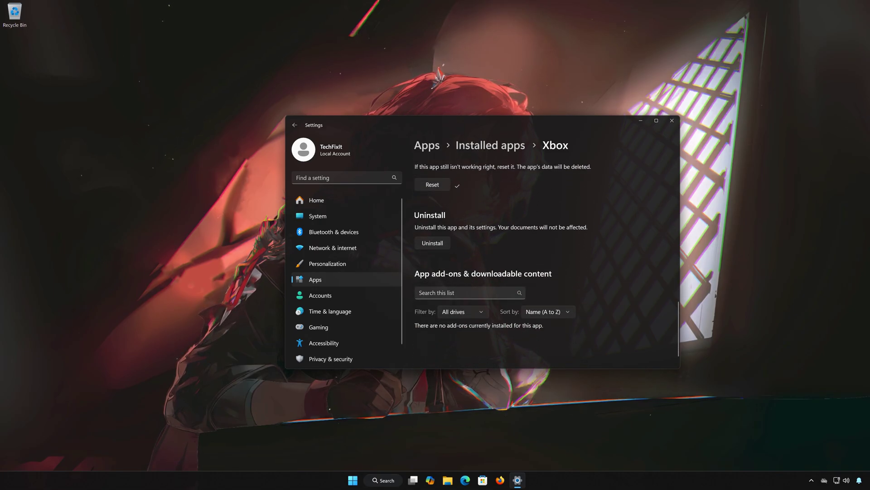
{"action": "scroll", "coordinate": [474, 290], "scroll_direction": "up", "scroll_amount": 1}
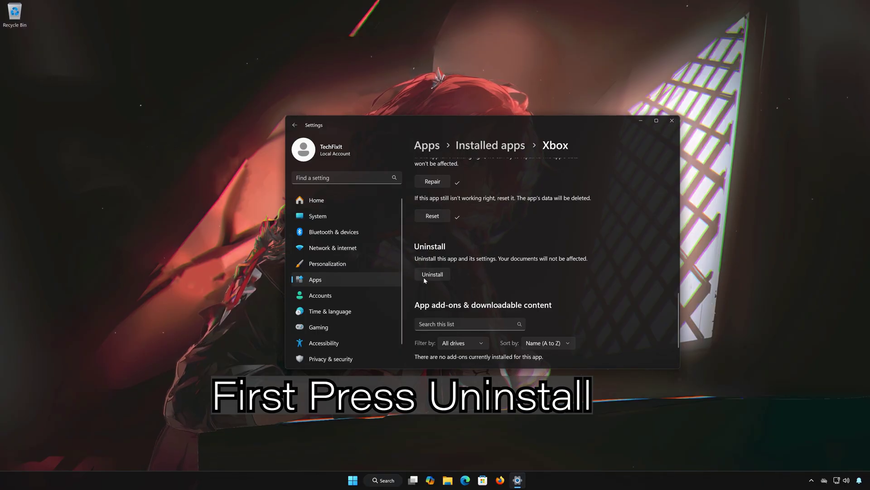
{"action": "left_click", "coordinate": [434, 275]}
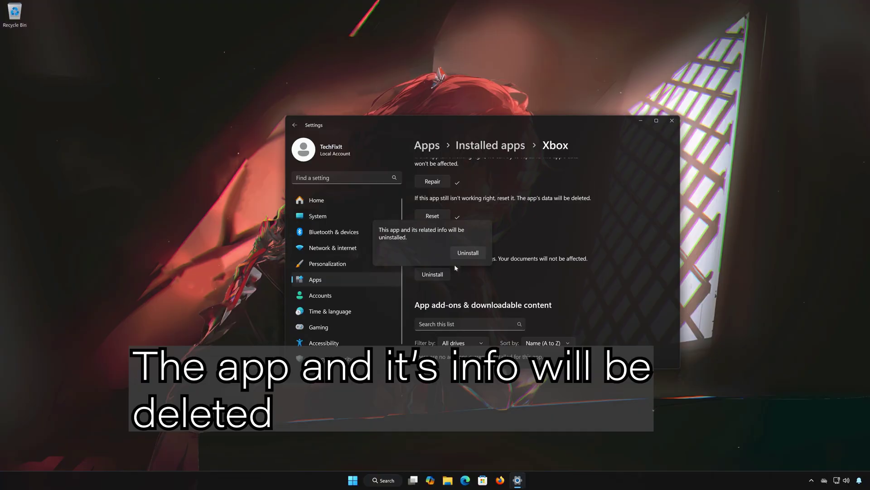
{"action": "left_click", "coordinate": [476, 255]}
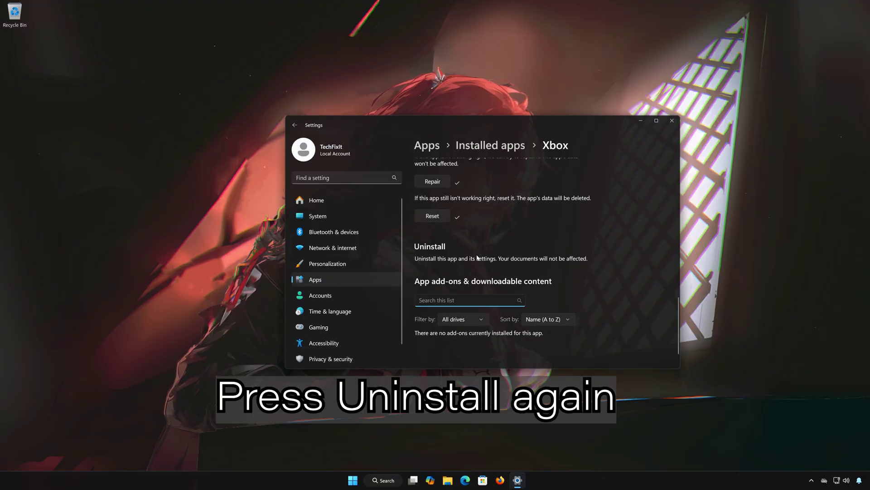
{"action": "left_click", "coordinate": [672, 121]}
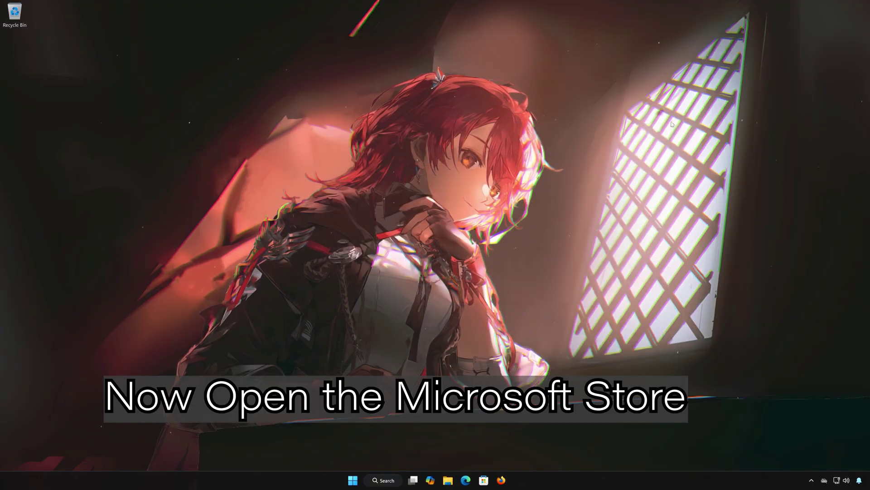
Open the Microsoft Store and search for "xbox app".
{"action": "left_click", "coordinate": [492, 479]}
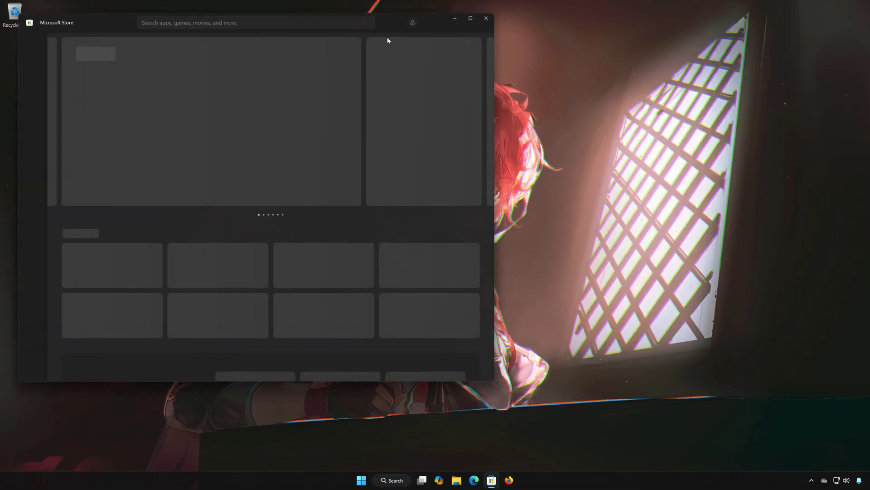
{"action": "left_click_drag", "start_coordinate": [389, 34], "coordinate": [560, 61]}
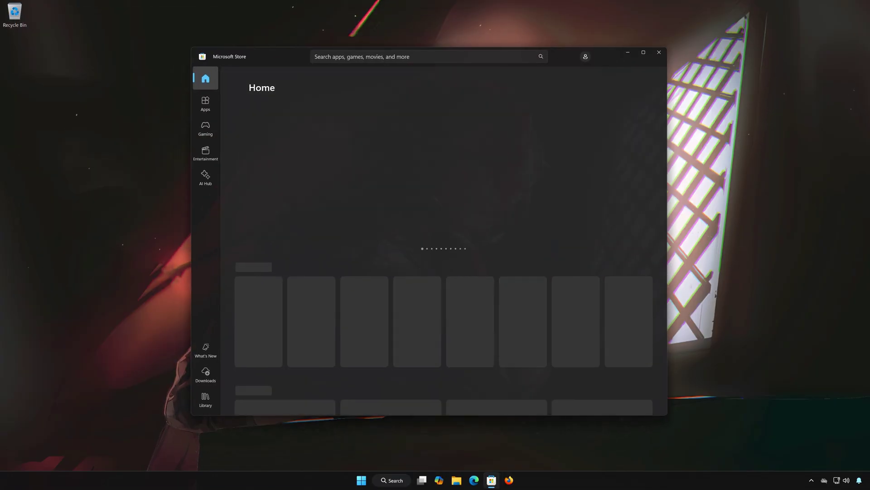
{"action": "left_click", "coordinate": [314, 57]}
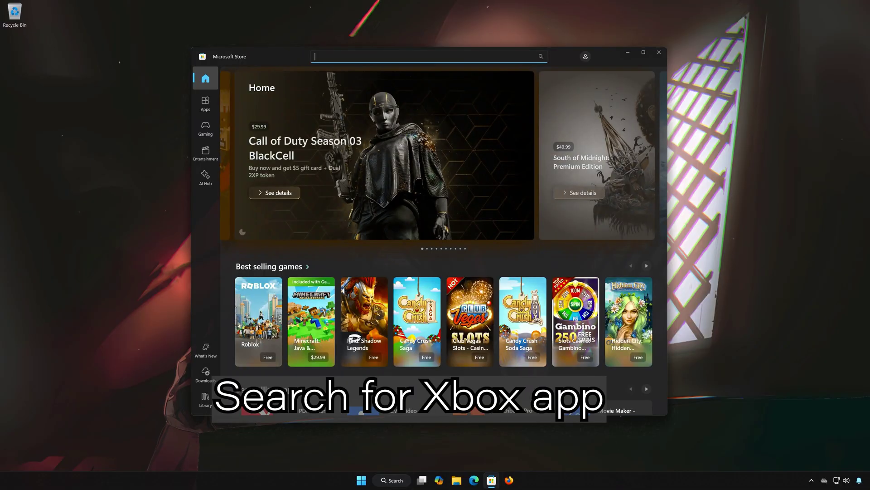
{"action": "type", "text": "xbox app"}
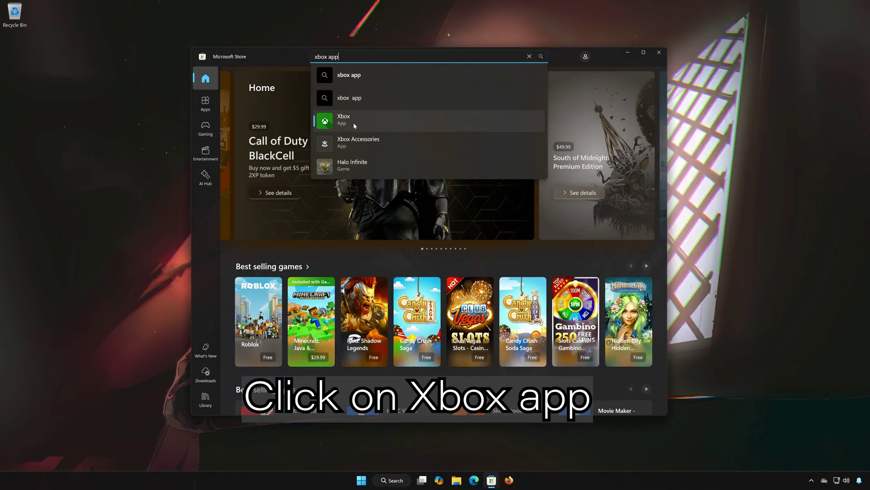
Install the Xbox app by Microsoft Corporation from its store page and launch it.
{"action": "left_click", "coordinate": [365, 121]}
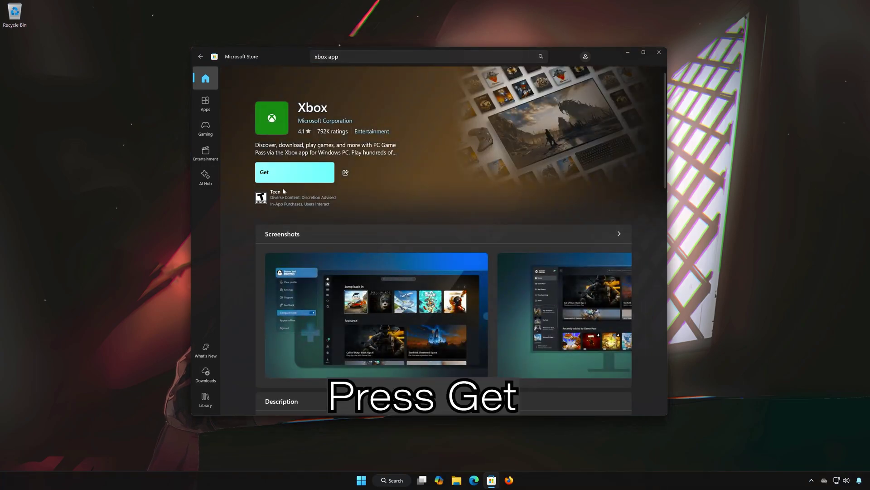
{"action": "left_click", "coordinate": [300, 170]}
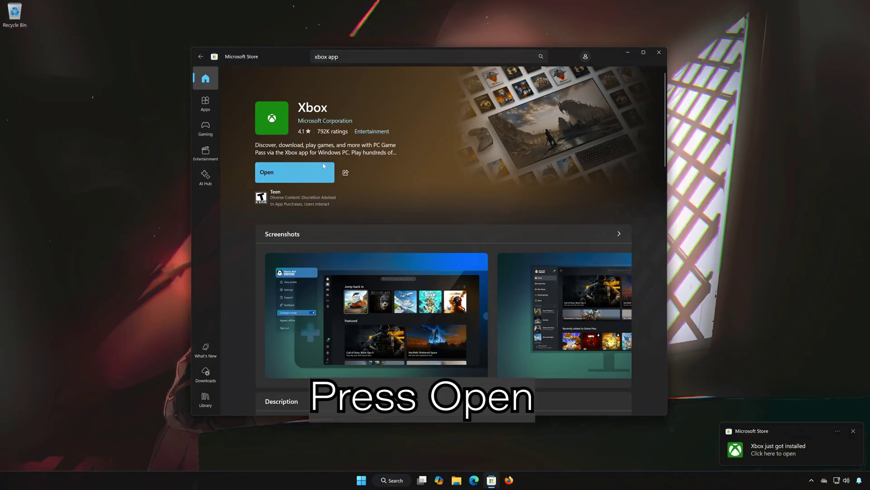
{"action": "left_click", "coordinate": [302, 171]}
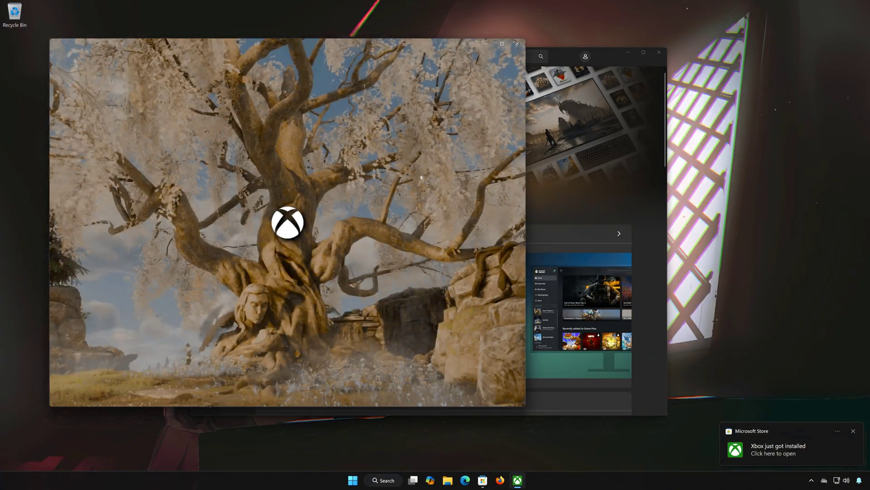
Close the Microsoft Store, move the Xbox app window to the middle of the desktop and close it.
{"action": "left_click", "coordinate": [651, 52]}
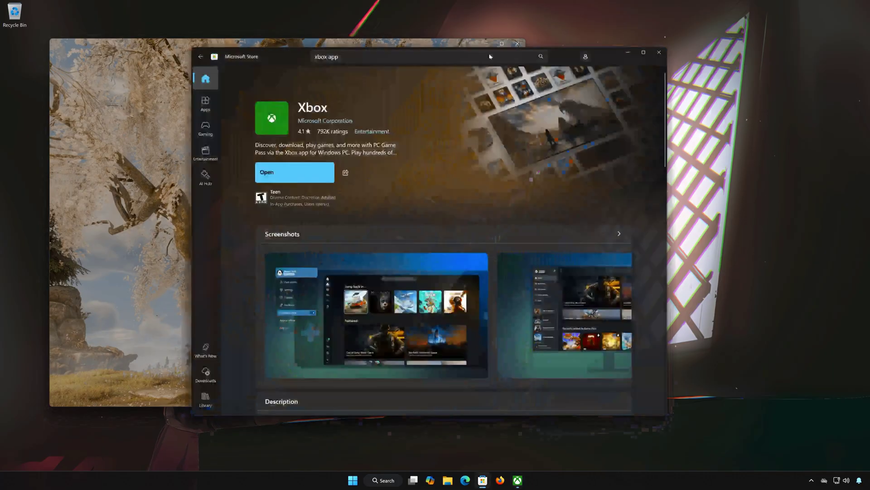
{"action": "left_click", "coordinate": [659, 52]}
{"action": "left_click_drag", "start_coordinate": [404, 49], "coordinate": [560, 64]}
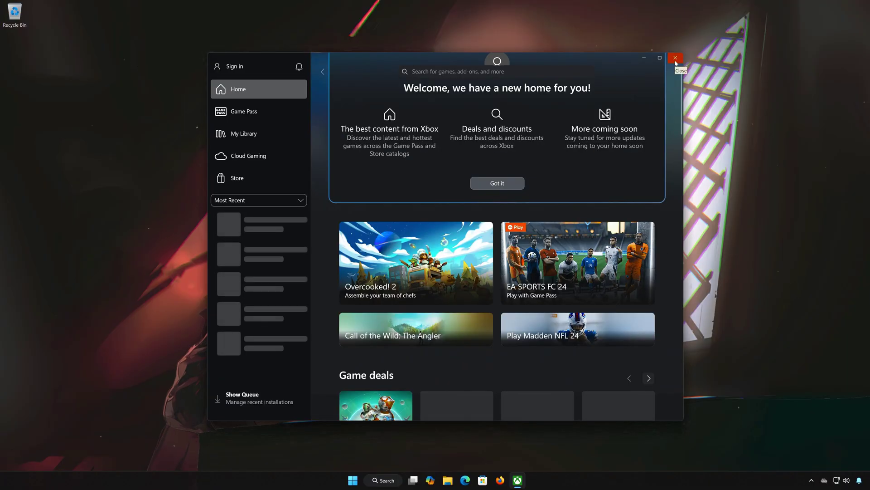
{"action": "left_click", "coordinate": [675, 60]}
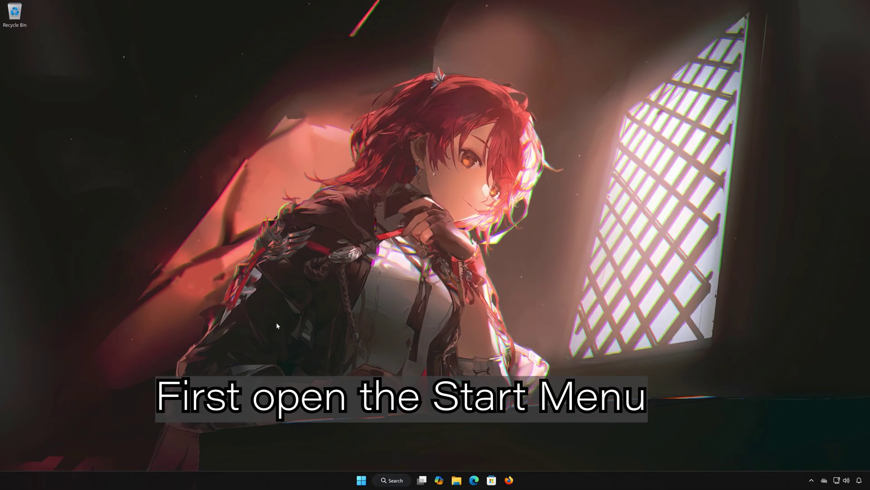
Run wsreset to reset the Microsoft Store and close the reopened Store window.
{"action": "left_click", "coordinate": [362, 481]}
{"action": "type", "text": "wsreset"}
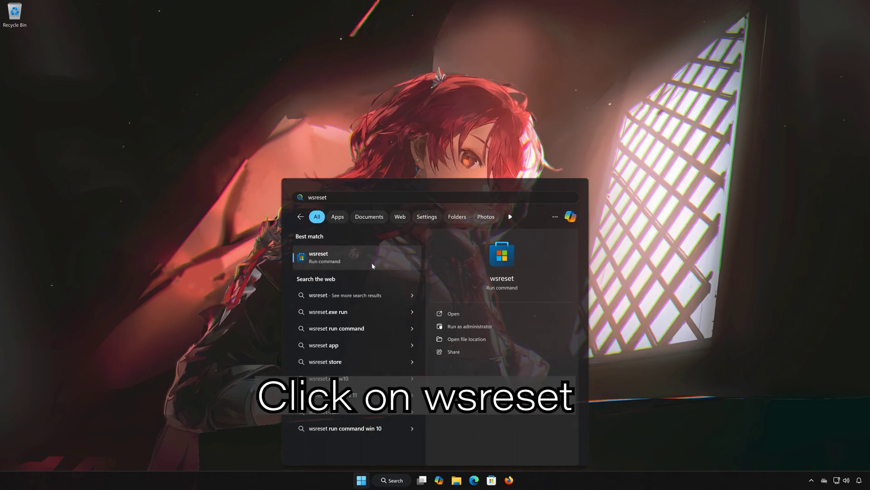
{"action": "left_click", "coordinate": [373, 265]}
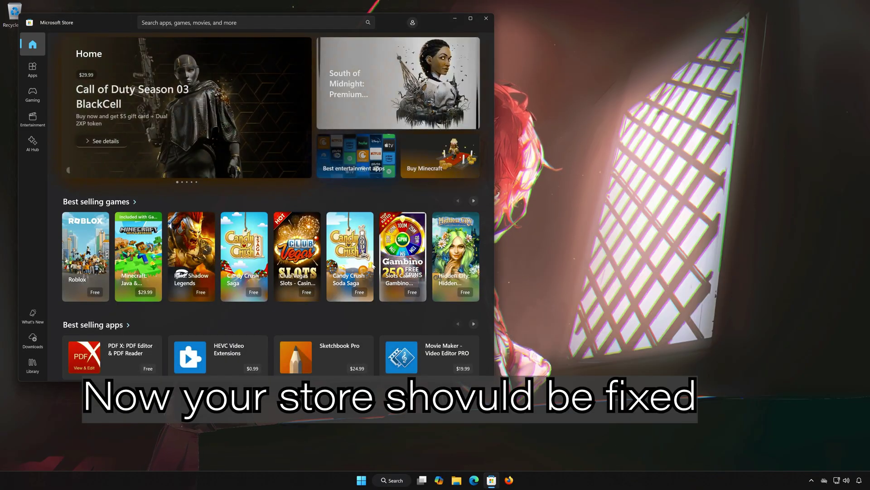
{"action": "left_click", "coordinate": [482, 21]}
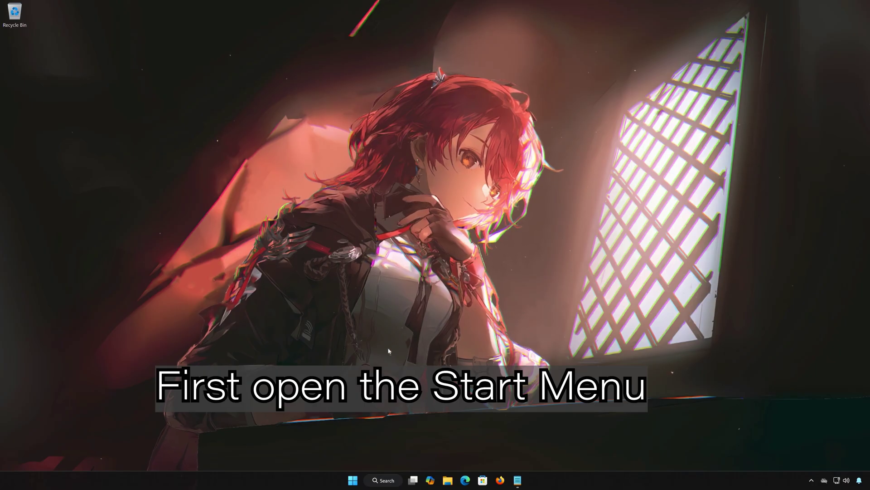
Open Windows PowerShell as administrator, allow it to make changes, and move its window to the middle of the desktop.
{"action": "left_click", "coordinate": [353, 480]}
{"action": "type", "text": "powershe"}
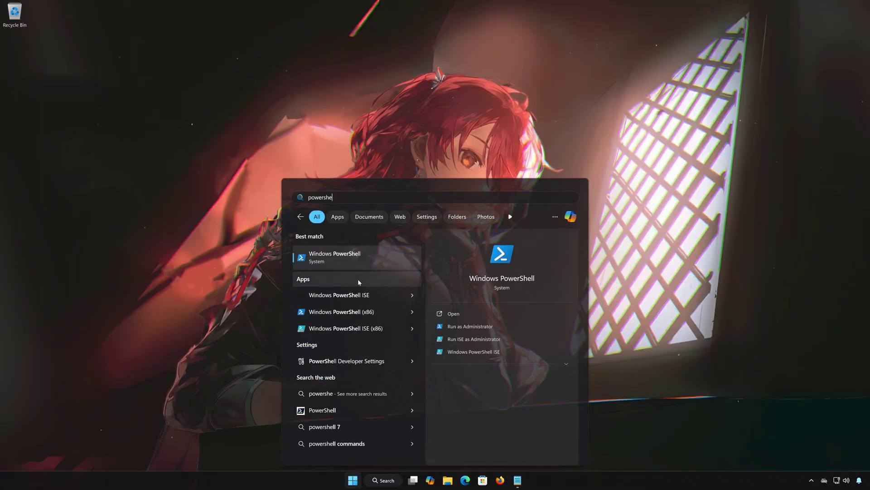
{"action": "right_click", "coordinate": [358, 258]}
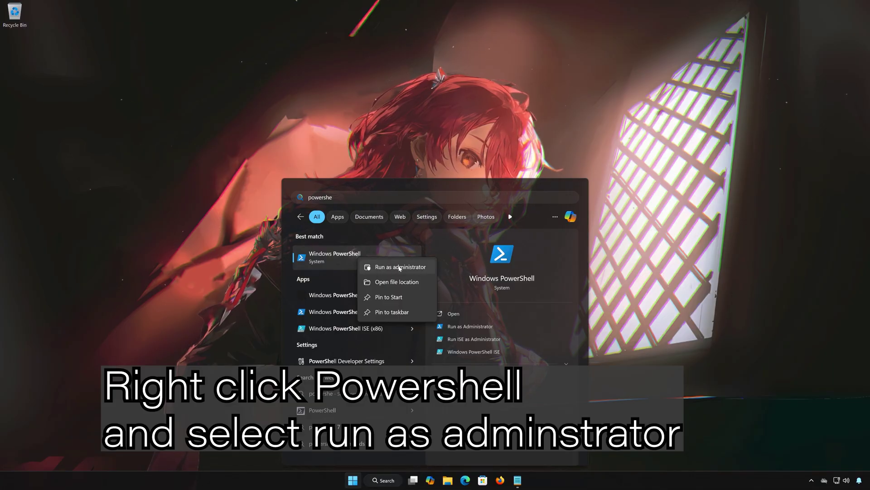
{"action": "left_click", "coordinate": [400, 268]}
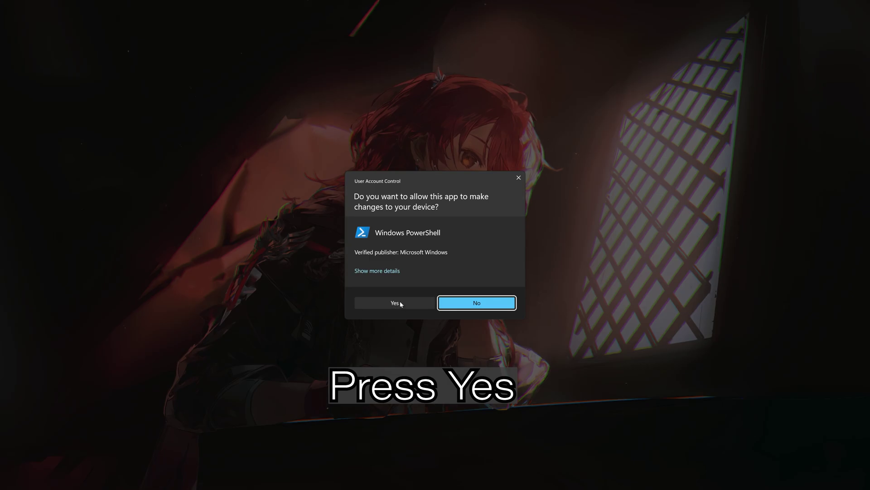
{"action": "left_click", "coordinate": [401, 303]}
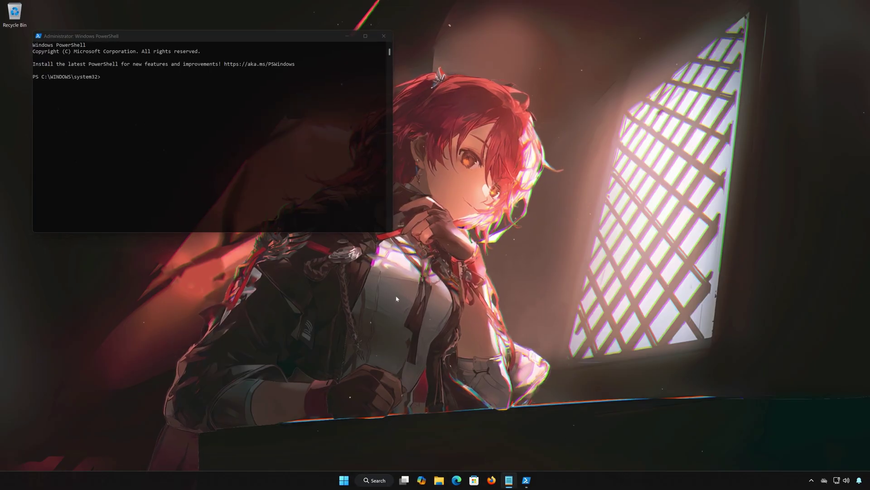
{"action": "left_click_drag", "start_coordinate": [305, 38], "coordinate": [513, 135]}
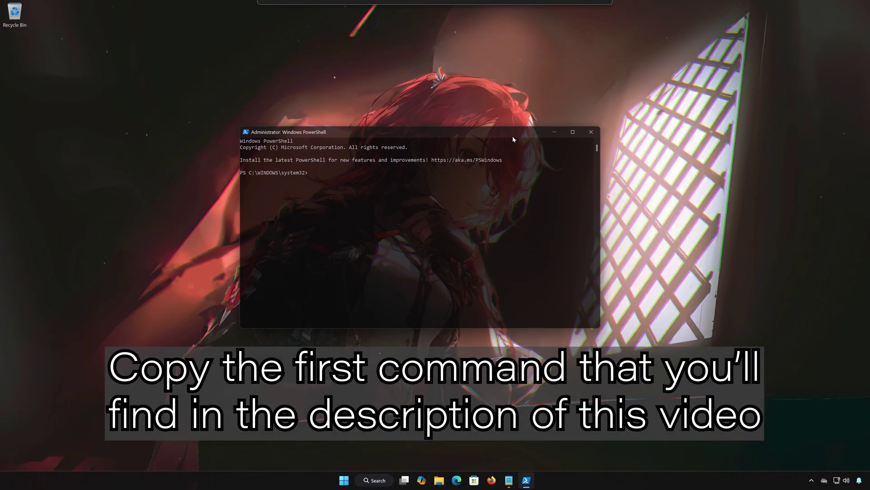
Copy "get-appxpackage Microsoft.GamingServices | remove-AppxPackage -allusers" from the Notepad file and run it in PowerShell.
{"action": "left_click", "coordinate": [508, 479]}
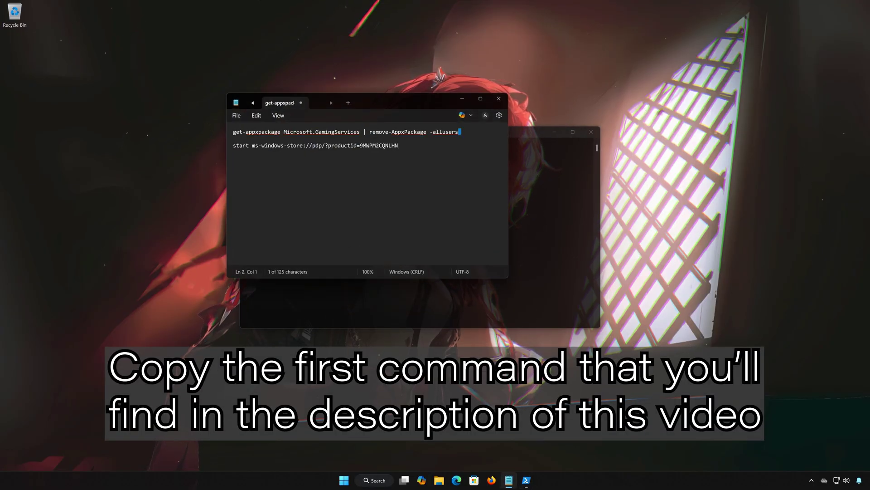
{"action": "mouse_move", "coordinate": [234, 141]}
{"action": "left_mouse_down"}
{"action": "mouse_move", "coordinate": [262, 132]}
{"action": "mouse_move", "coordinate": [233, 132]}
{"action": "left_mouse_up"}
{"action": "right_click", "coordinate": [245, 134]}
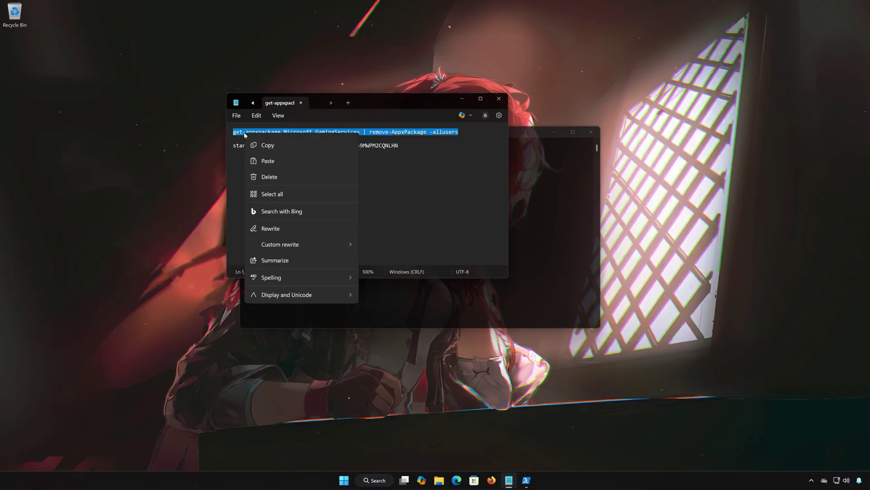
{"action": "left_click", "coordinate": [267, 175]}
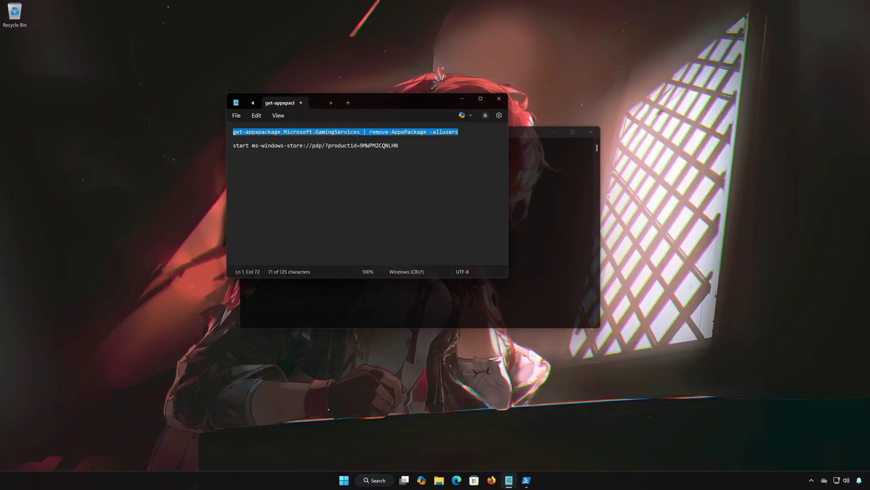
{"action": "left_click", "coordinate": [464, 100]}
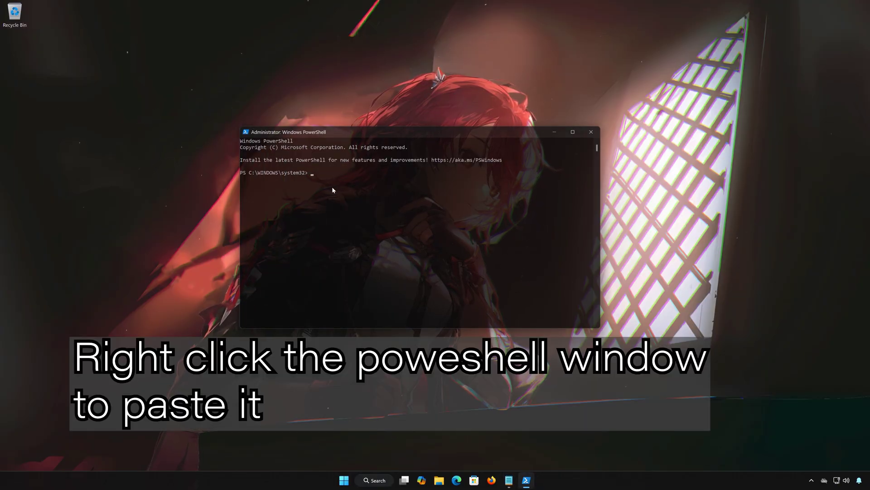
{"action": "right_click", "coordinate": [332, 186]}
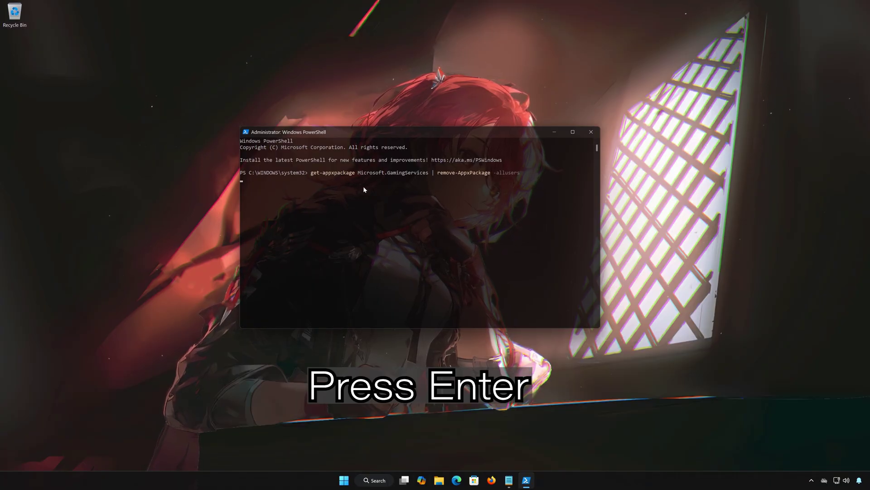
{"action": "key", "text": "Return"}
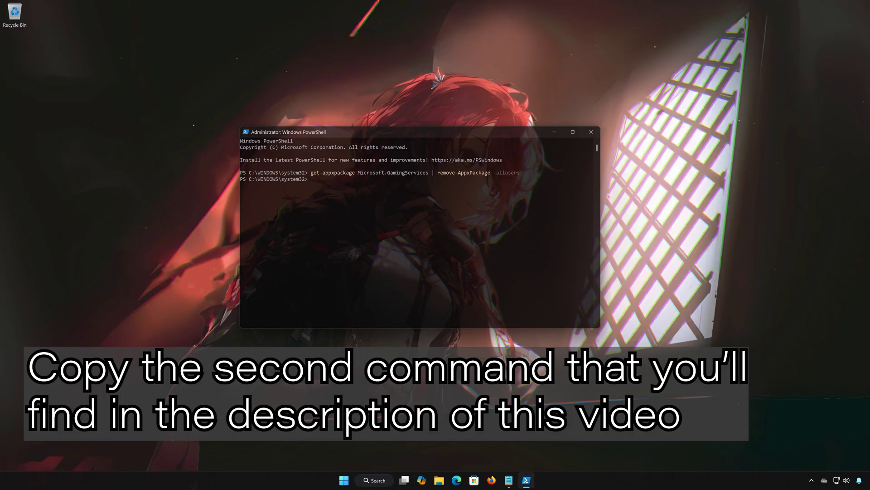
Copy "start ms-windows-store://pdp/?productid=9MWPM2CQNLHN" from the Notepad file and run it in PowerShell.
{"action": "left_click", "coordinate": [509, 480]}
{"action": "left_click_drag", "start_coordinate": [399, 145], "coordinate": [237, 145]}
{"action": "right_click", "coordinate": [250, 147]}
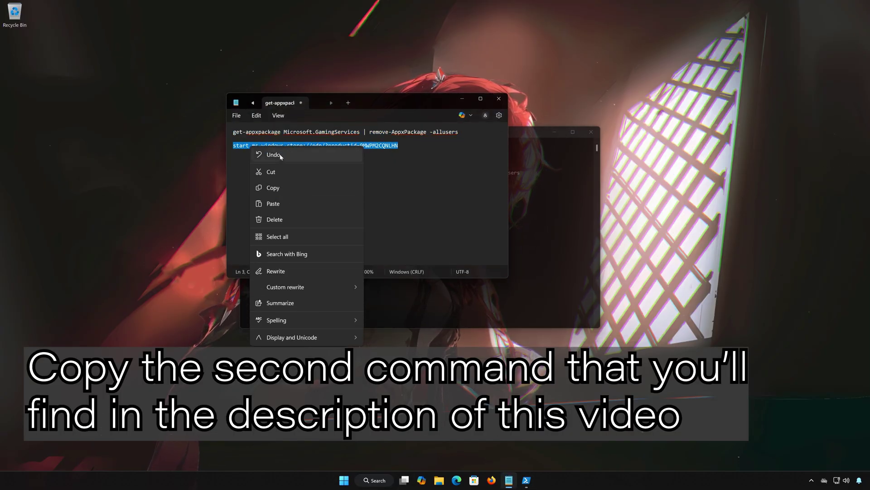
{"action": "left_click", "coordinate": [271, 188]}
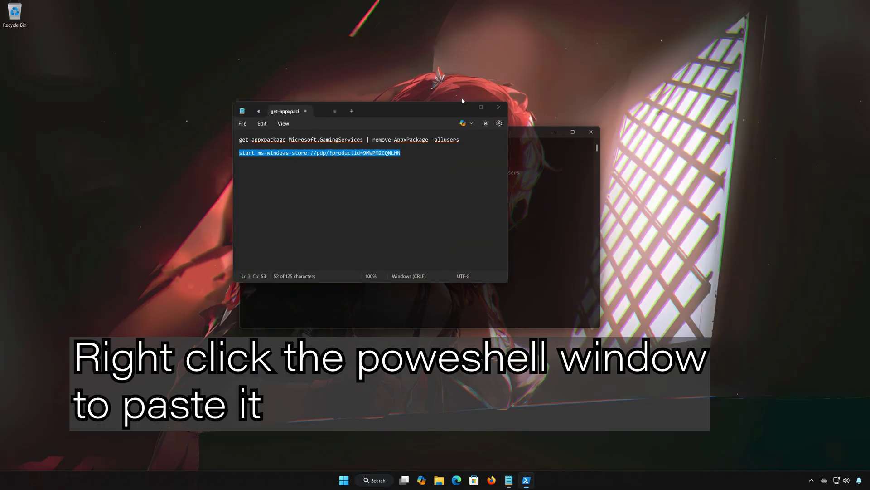
{"action": "left_click", "coordinate": [462, 98]}
{"action": "right_click", "coordinate": [378, 205]}
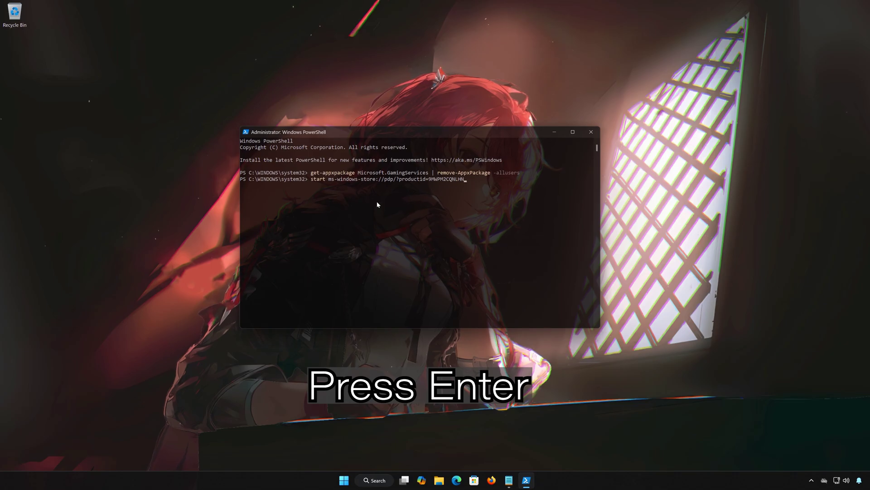
{"action": "key", "text": "Return"}
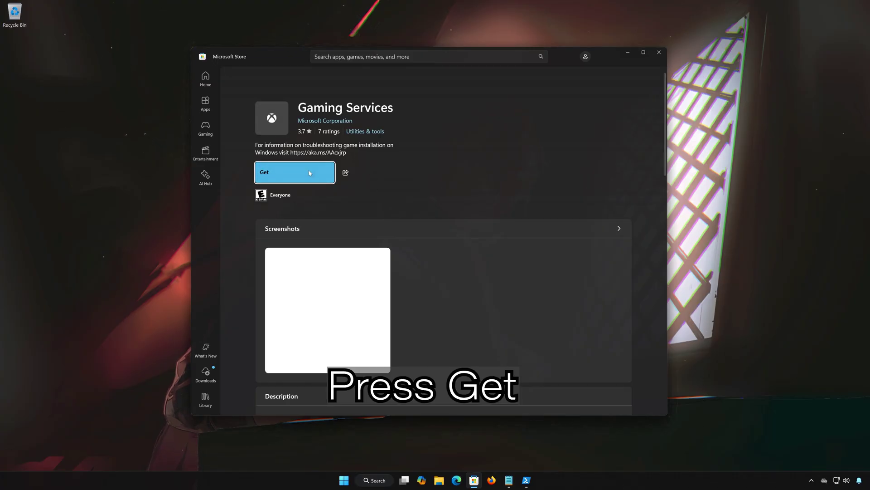
Install Gaming Services from the Microsoft Store, allow the device changes, and close the Store.
{"action": "left_click", "coordinate": [310, 172]}
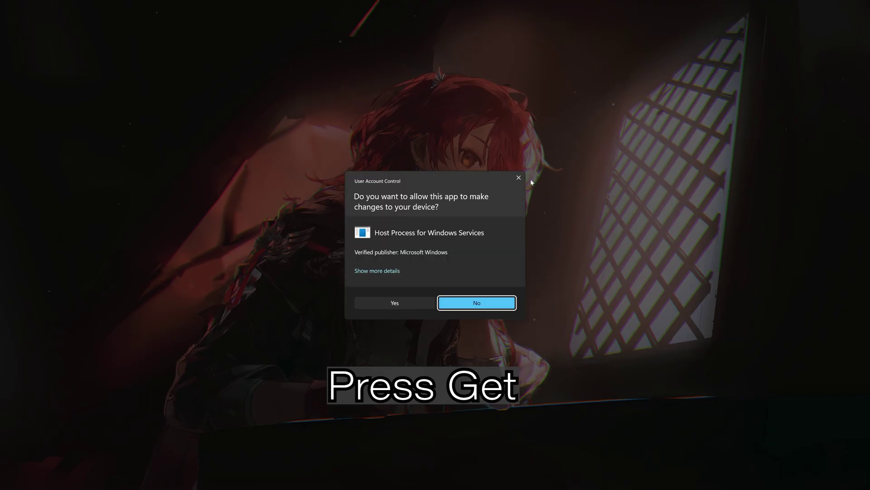
{"action": "left_click", "coordinate": [395, 304]}
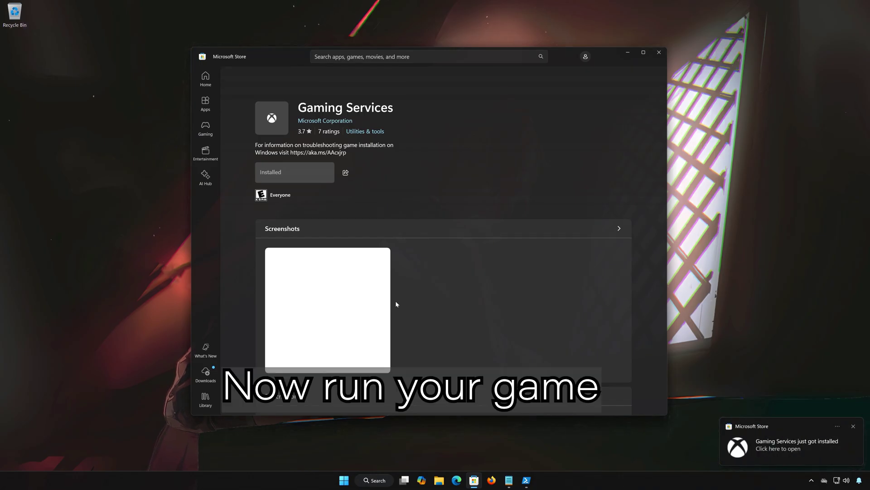
{"action": "left_click", "coordinate": [660, 55]}
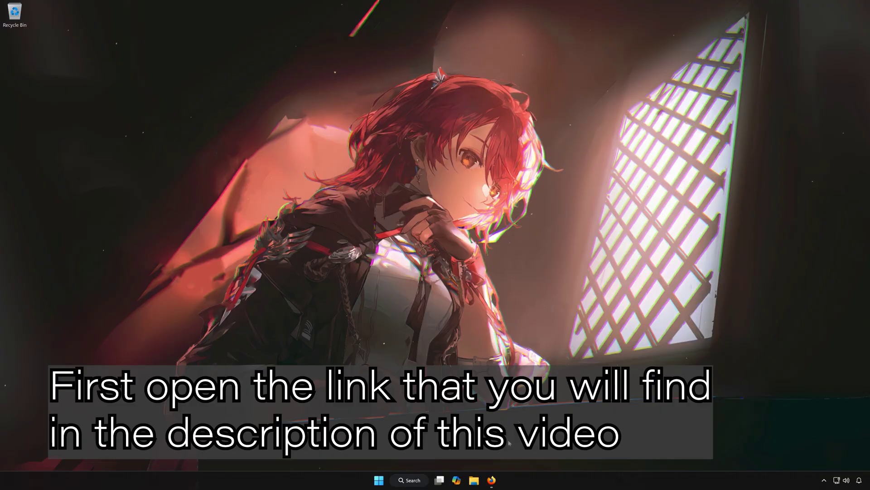
Open Firefox and load the copied support.xbox.com link to the Gaming Services Repair Tool for PC page.
{"action": "left_click", "coordinate": [496, 477]}
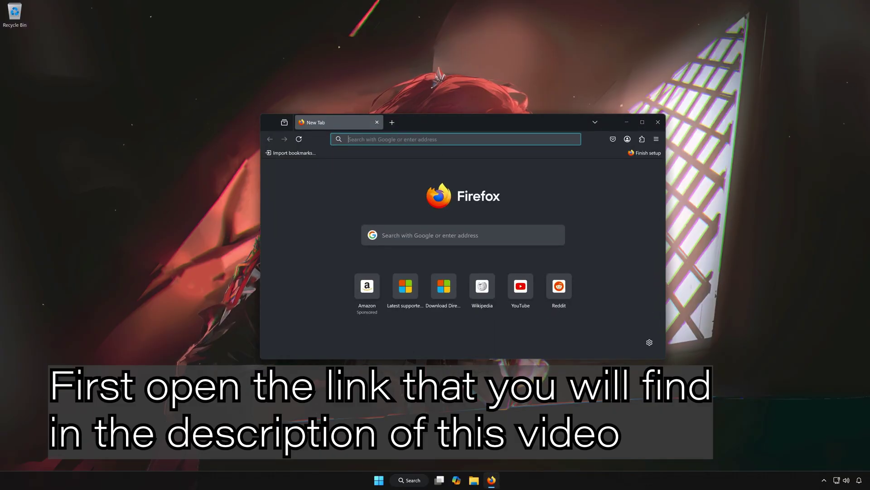
{"action": "right_click", "coordinate": [440, 142]}
{"action": "left_click", "coordinate": [466, 214]}
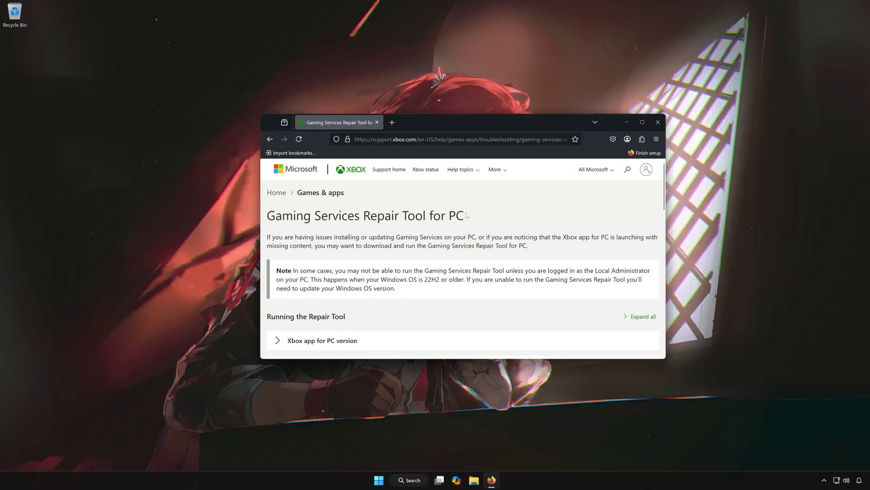
Download the Gaming Services Repair Tool for PC from the Downloadable version section and close the browser.
{"action": "scroll", "coordinate": [345, 276], "scroll_direction": "down", "scroll_amount": 2}
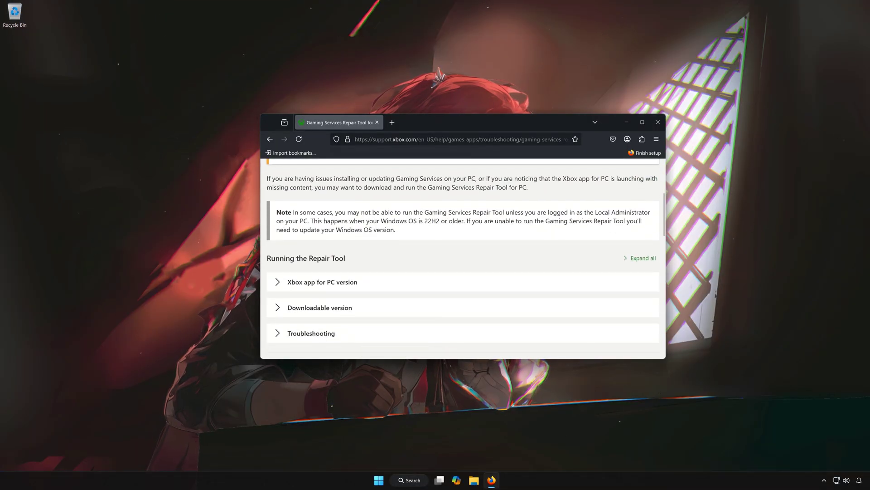
{"action": "left_click", "coordinate": [325, 309]}
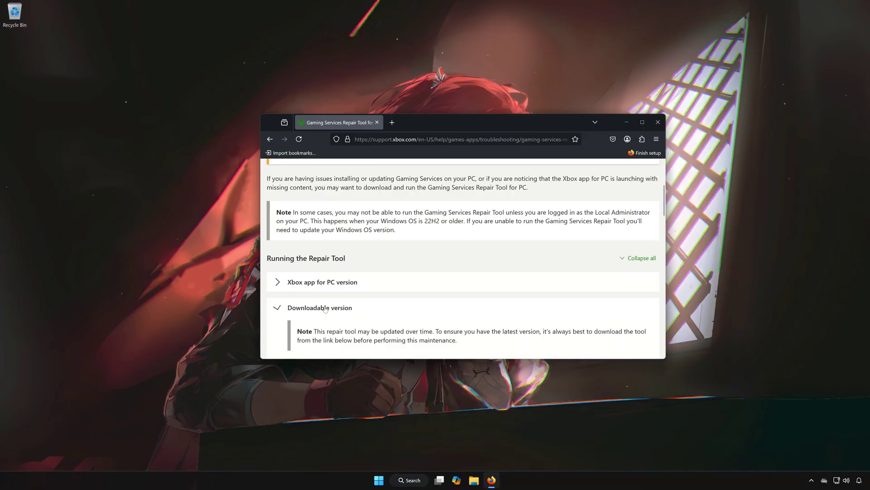
{"action": "scroll", "coordinate": [393, 295], "scroll_direction": "down", "scroll_amount": 10}
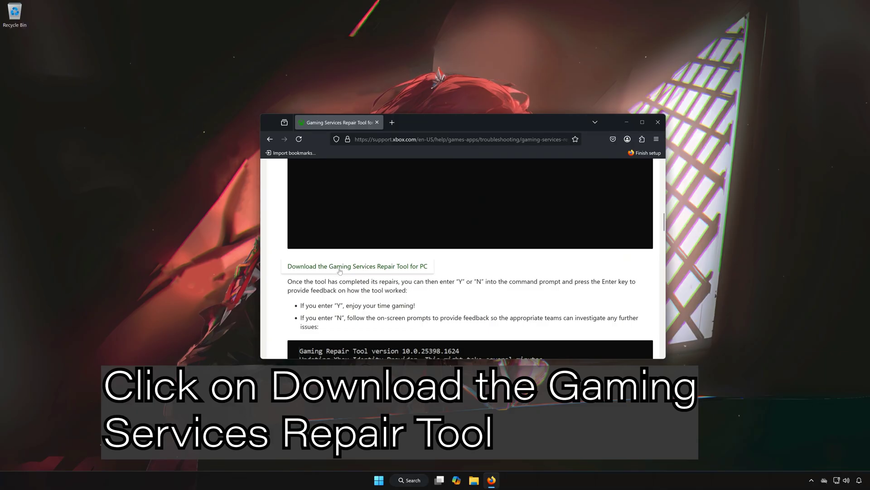
{"action": "left_click", "coordinate": [370, 269]}
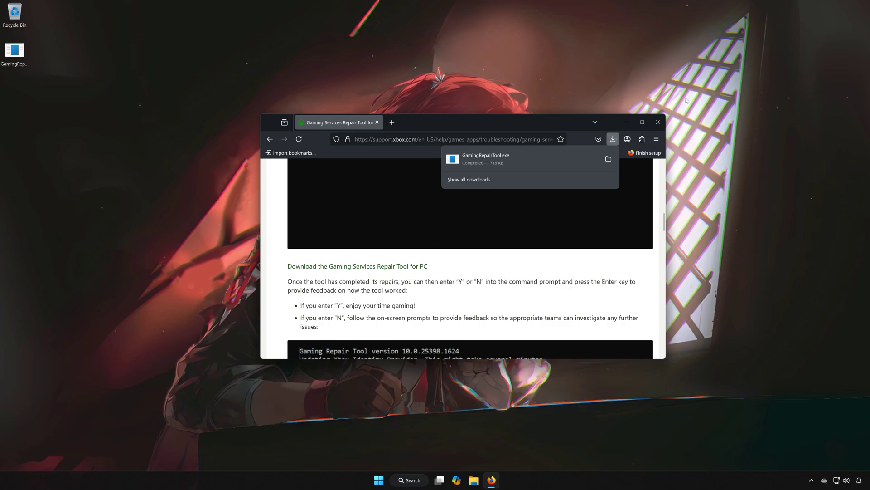
{"action": "left_click", "coordinate": [657, 122]}
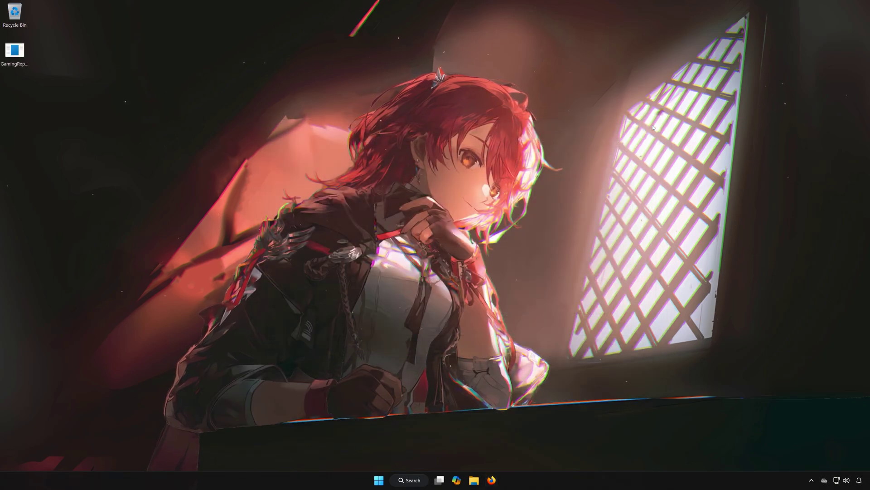
Run GamingRepairTool from the desktop with permission to make changes, answer "y" to the fix question, and close the tool.
{"action": "double_click", "coordinate": [14, 52]}
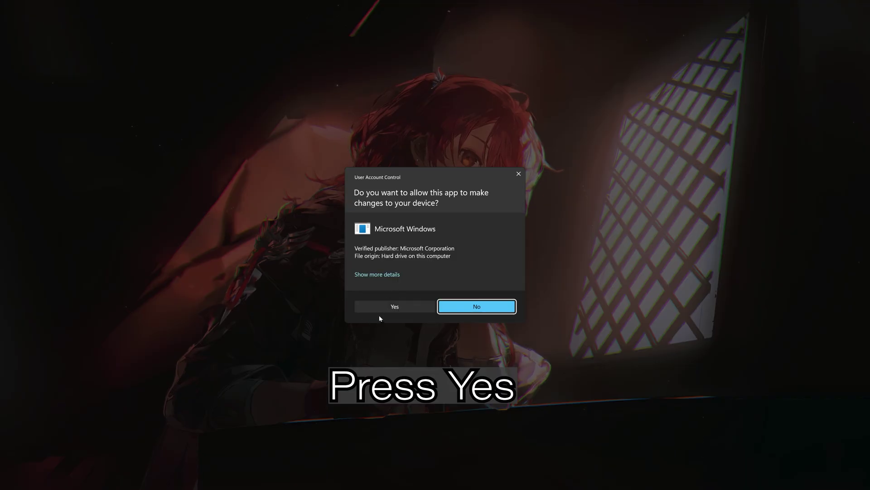
{"action": "left_click", "coordinate": [394, 310]}
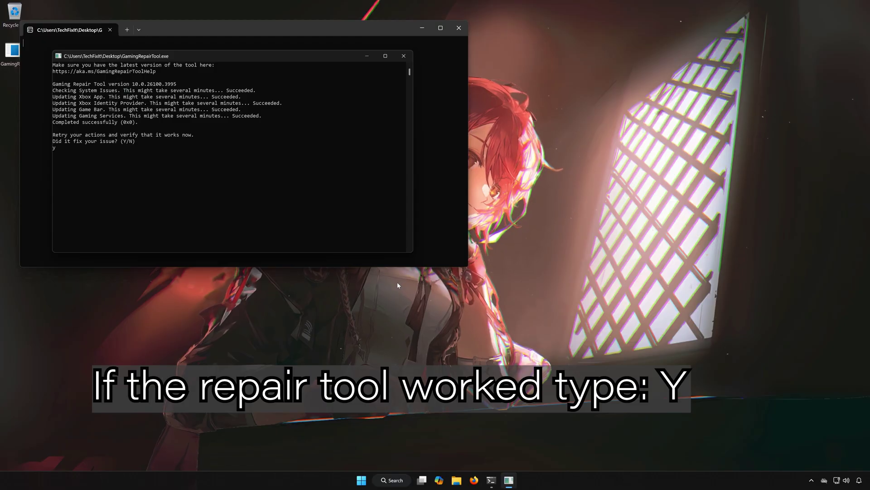
{"action": "type", "text": "y"}
{"action": "key", "text": "Return"}
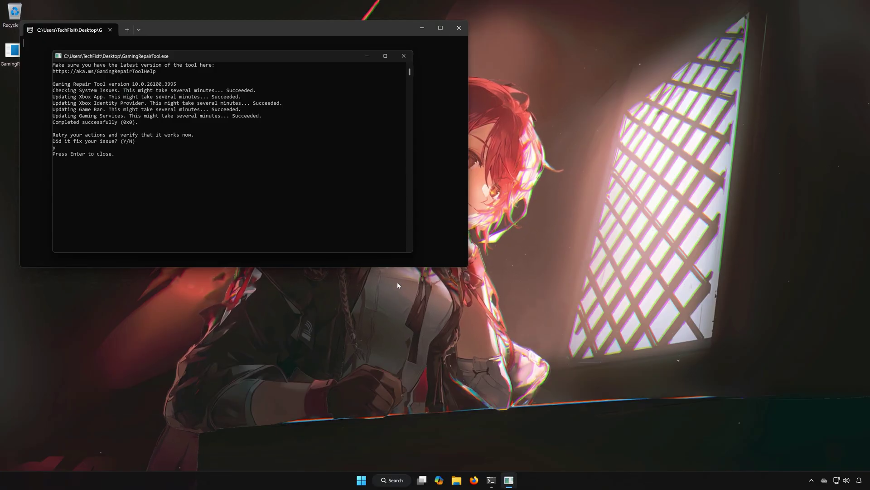
{"action": "key", "text": "Return"}
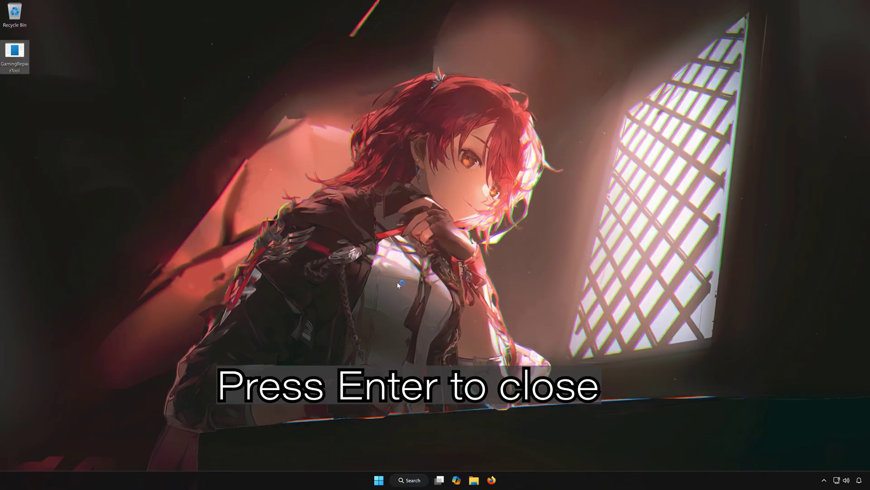